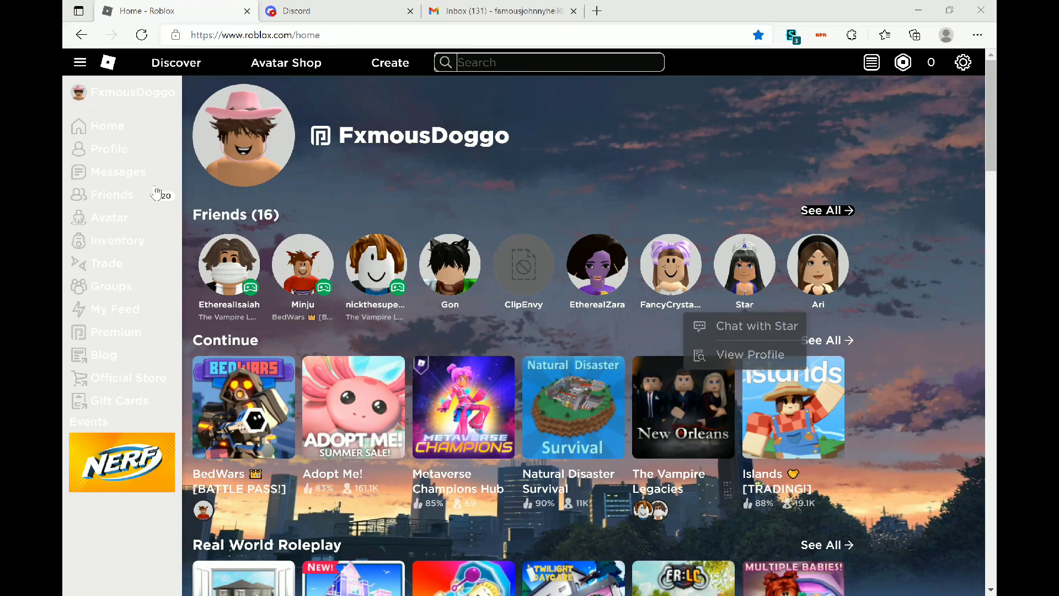
- Open the Roblox inbox and the 'Purchase refunded: Robux removed from your account' message
click(88, 174)
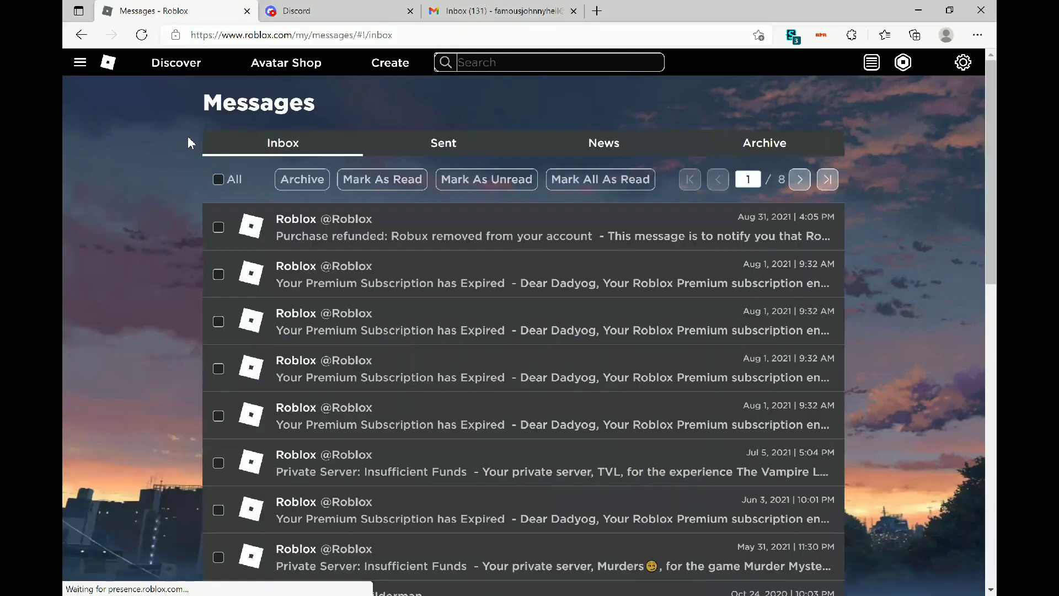
click(346, 235)
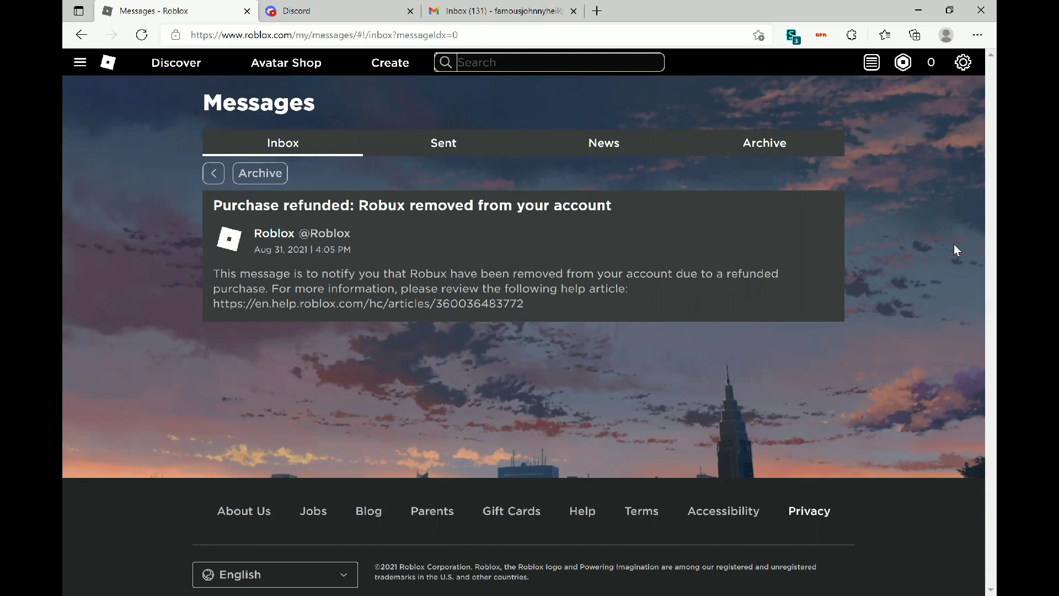
- Follow the message's link to the 'Message Received: Robux Removed from my Account' support article
click(292, 303)
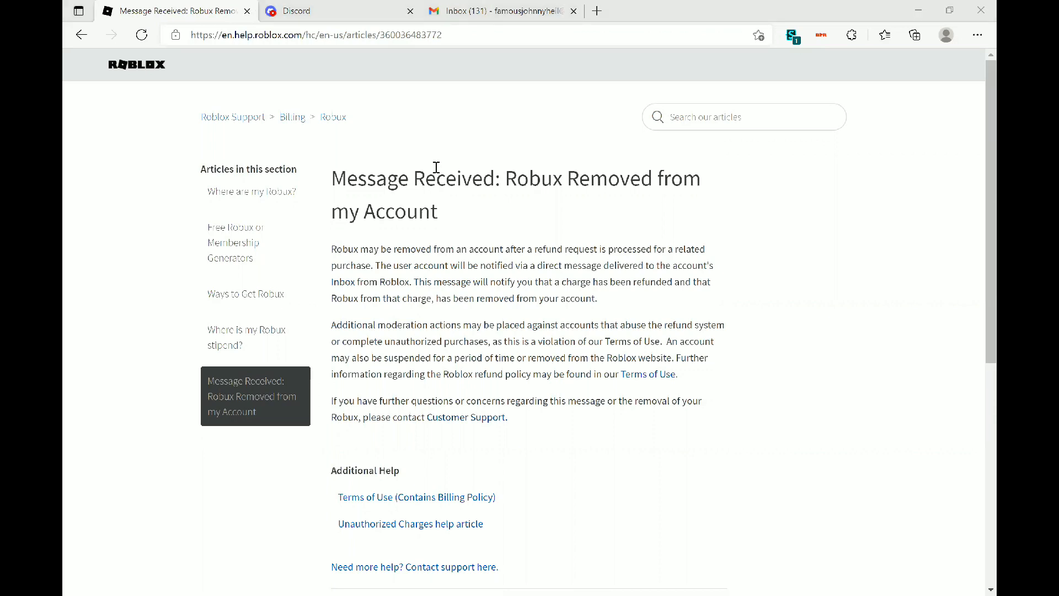
- Leave the article, go to FxmousDoggo Fans #sneak-peaks, and reveal and enlarge the Mary & Nora outfits image
click(246, 10)
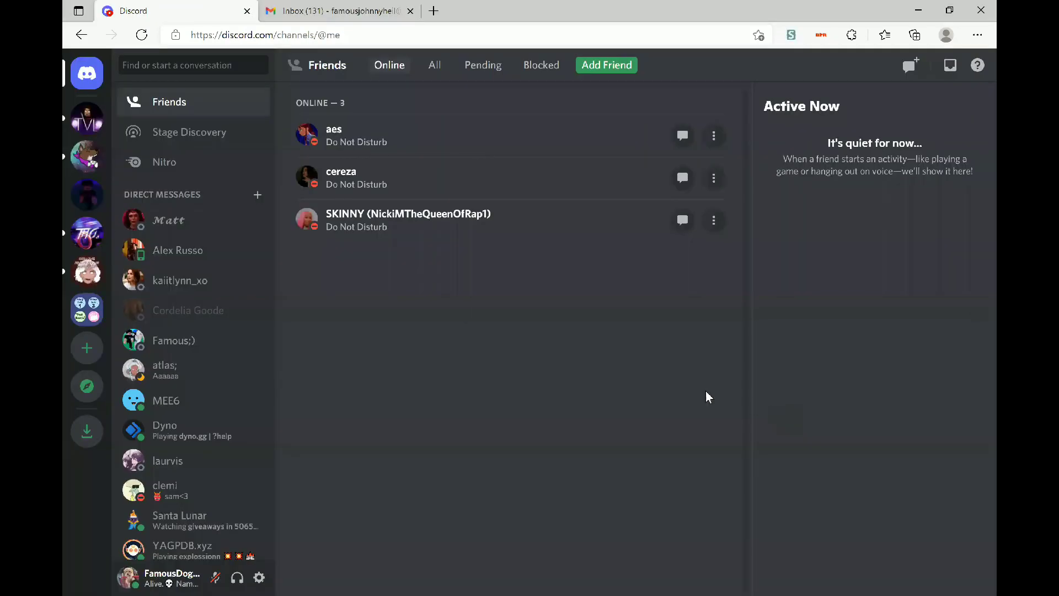
click(87, 197)
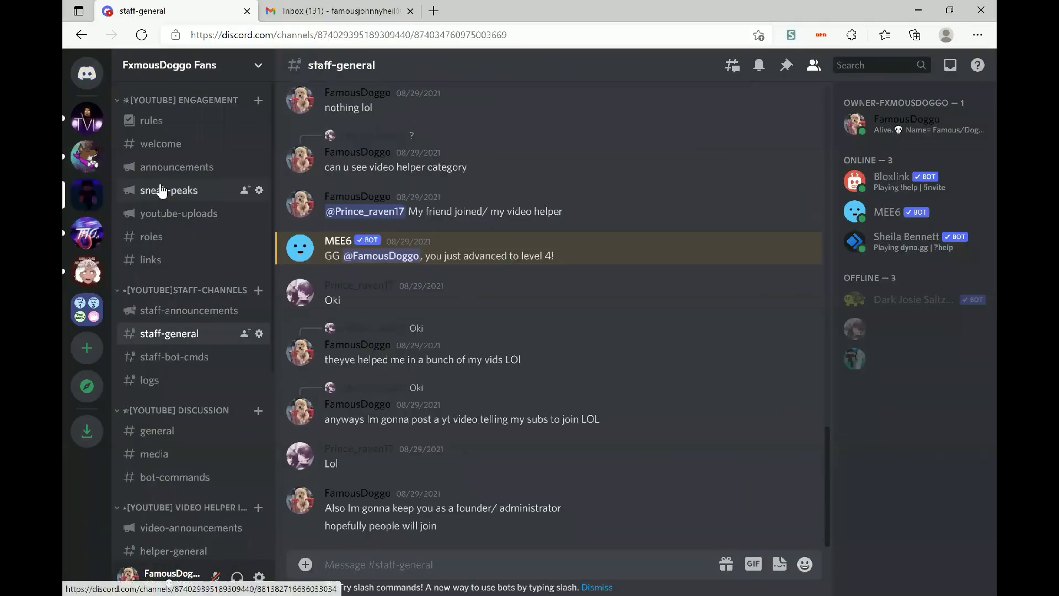
click(163, 191)
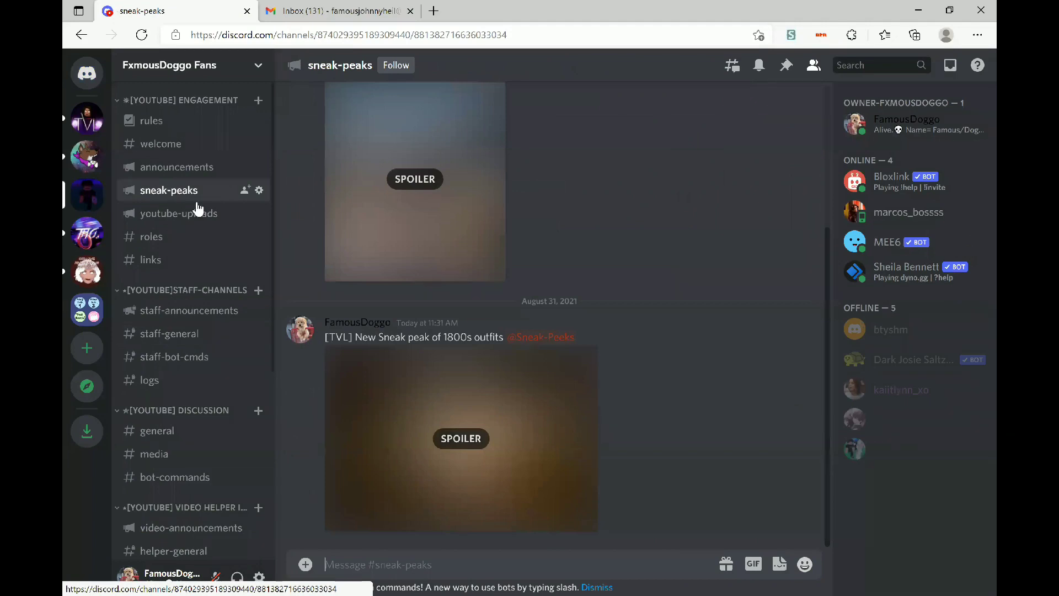
scroll(624, 218, up, 5)
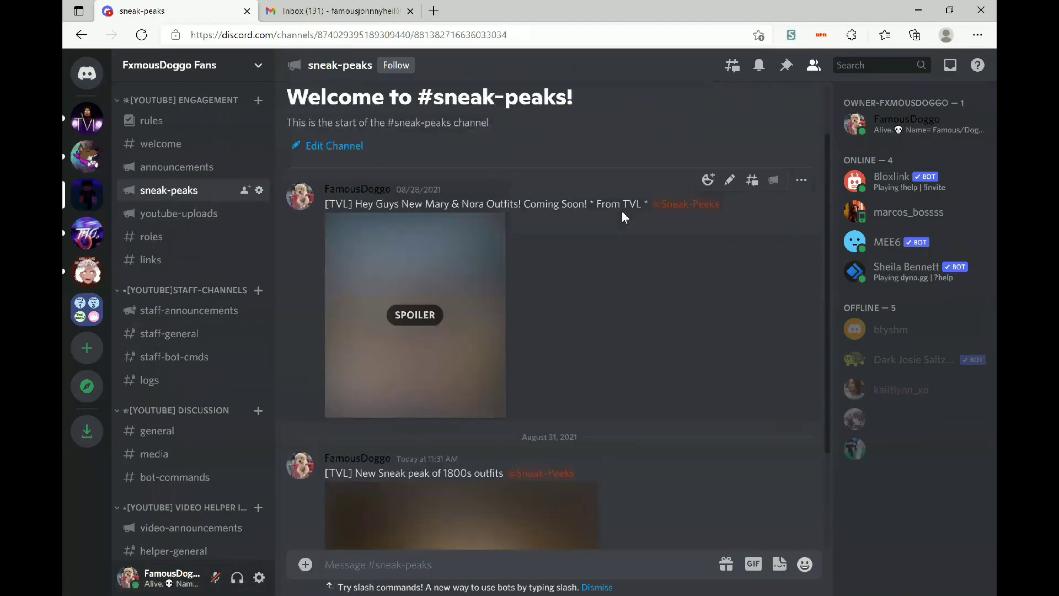
scroll(538, 290, up, 3)
click(447, 386)
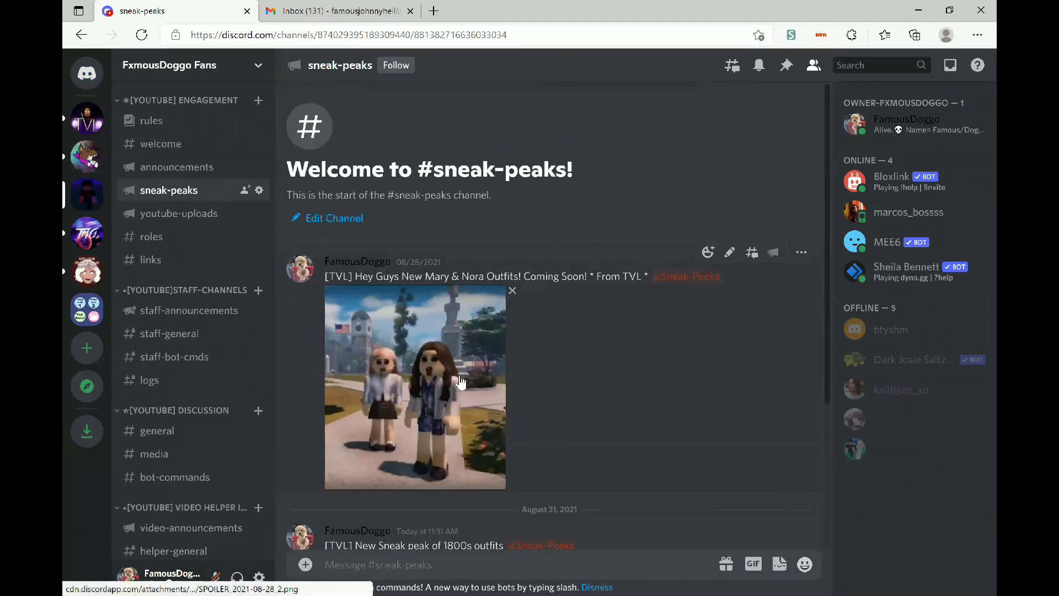
click(473, 413)
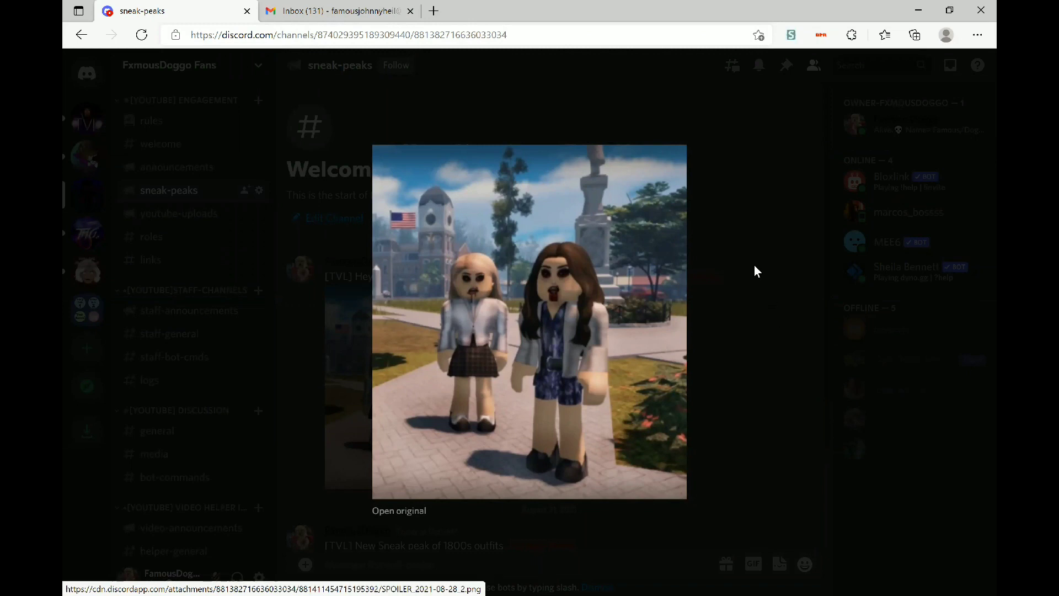
- Close the Mary & Nora image, then reveal, enlarge and close the 1800s outfits image
click(728, 238)
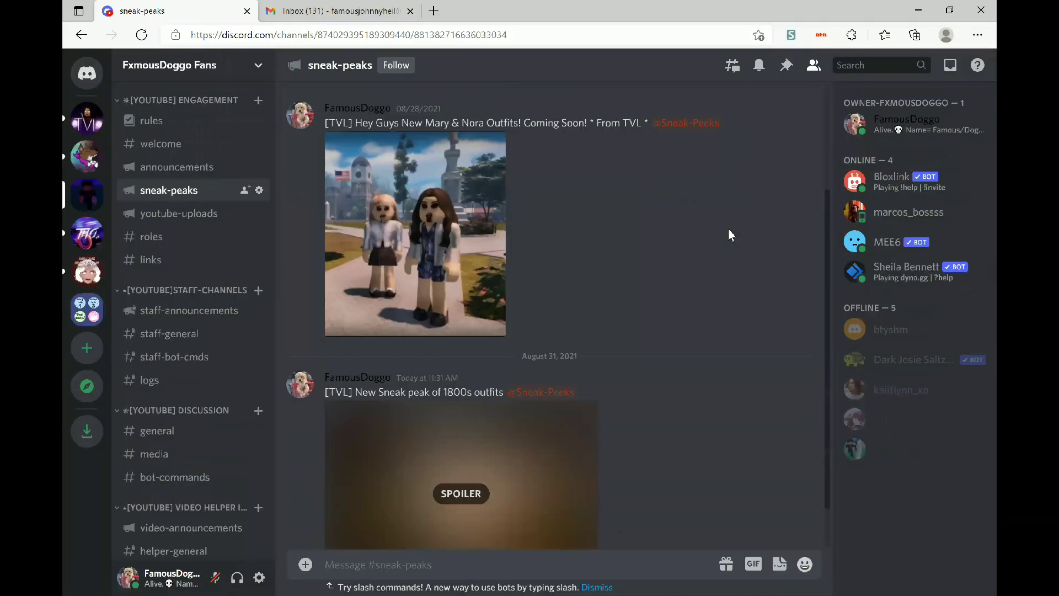
scroll(547, 331, down, 3)
click(546, 470)
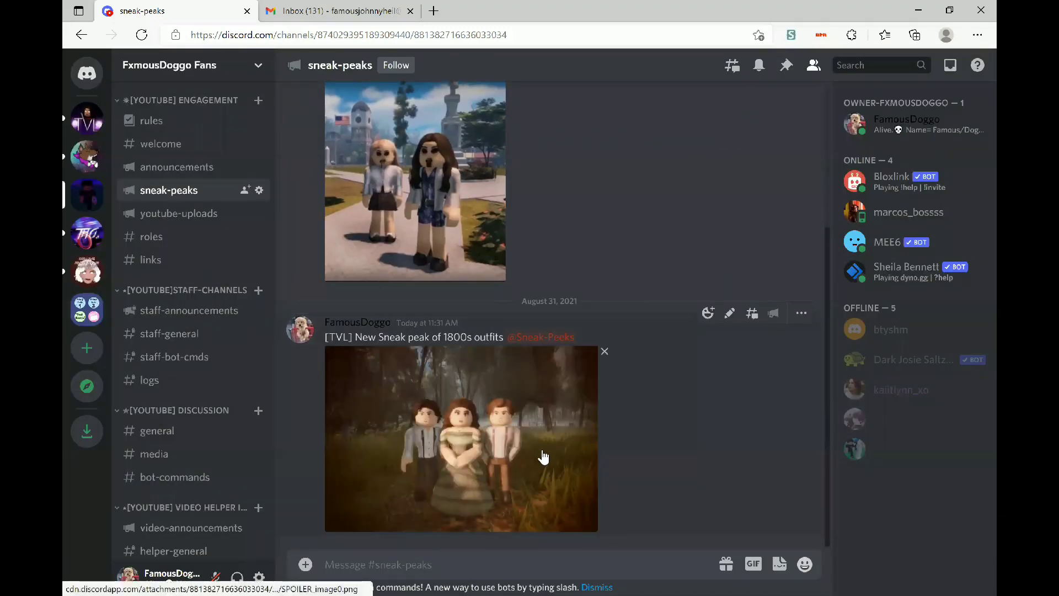
click(538, 455)
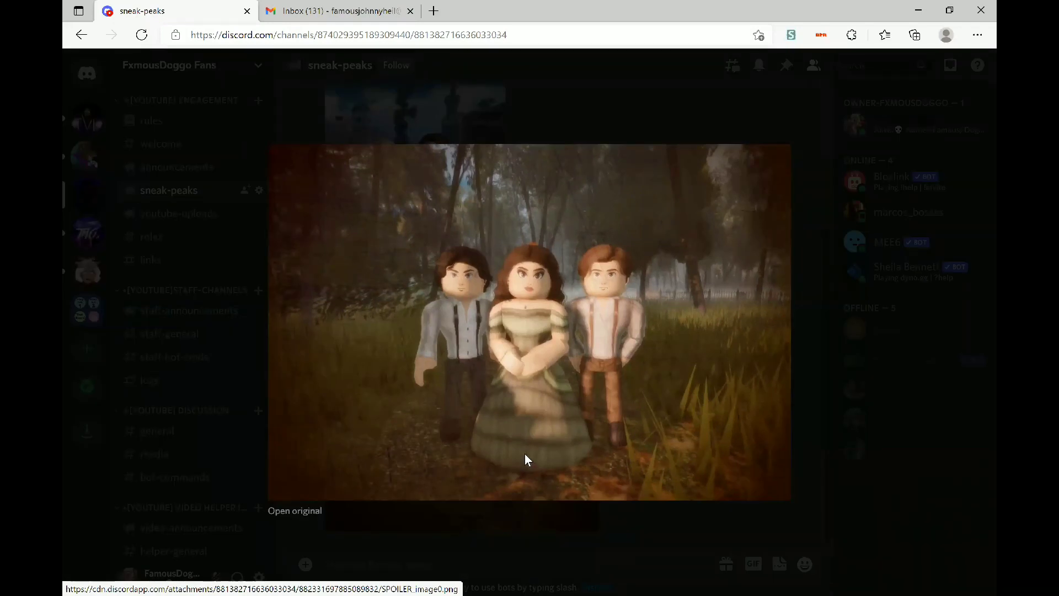
click(524, 545)
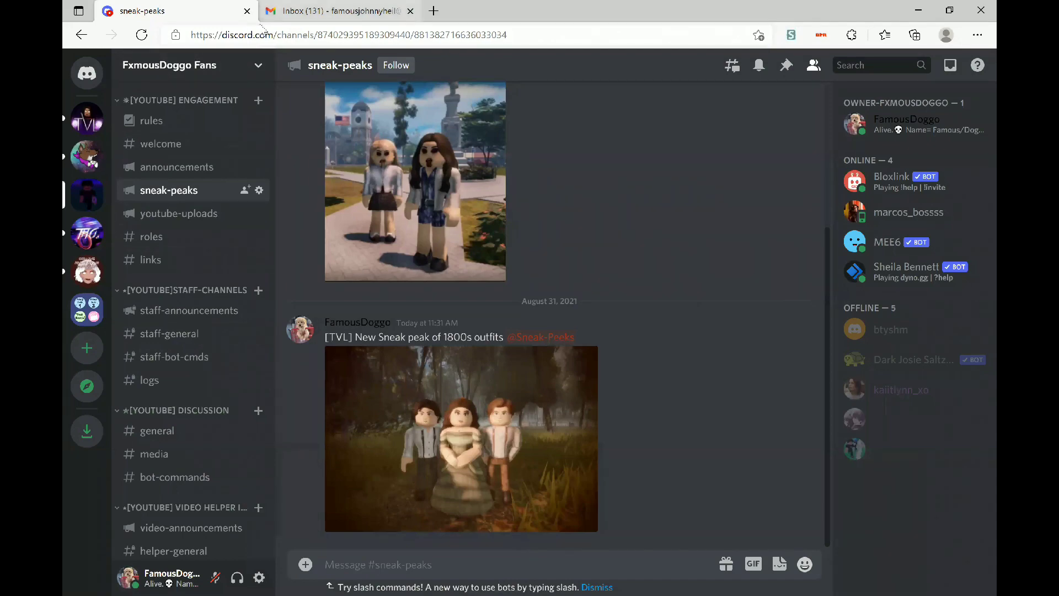
- Switch to the Gmail Primary inbox showing the Cousin Gamers '1800s sneak peak' email
click(339, 10)
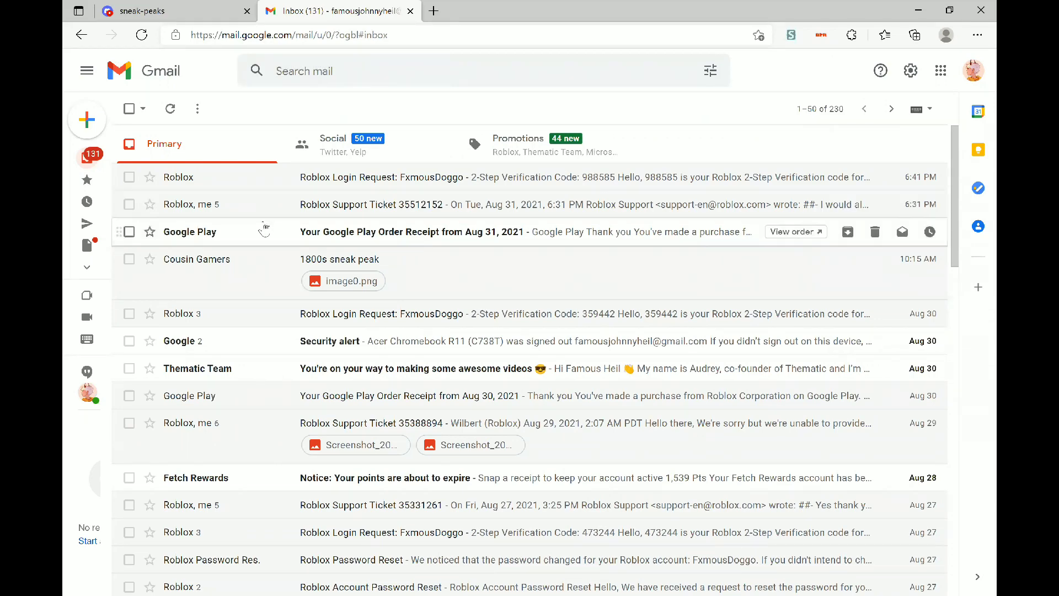
- Switch back to the Discord #sneak-peaks tab in FxmousDoggo Fans
click(166, 11)
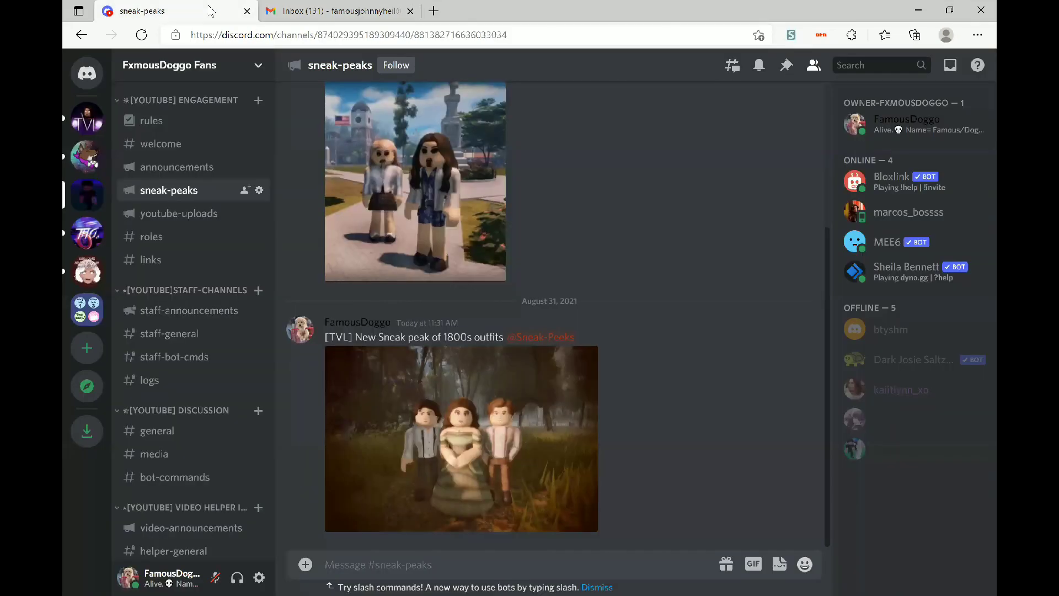